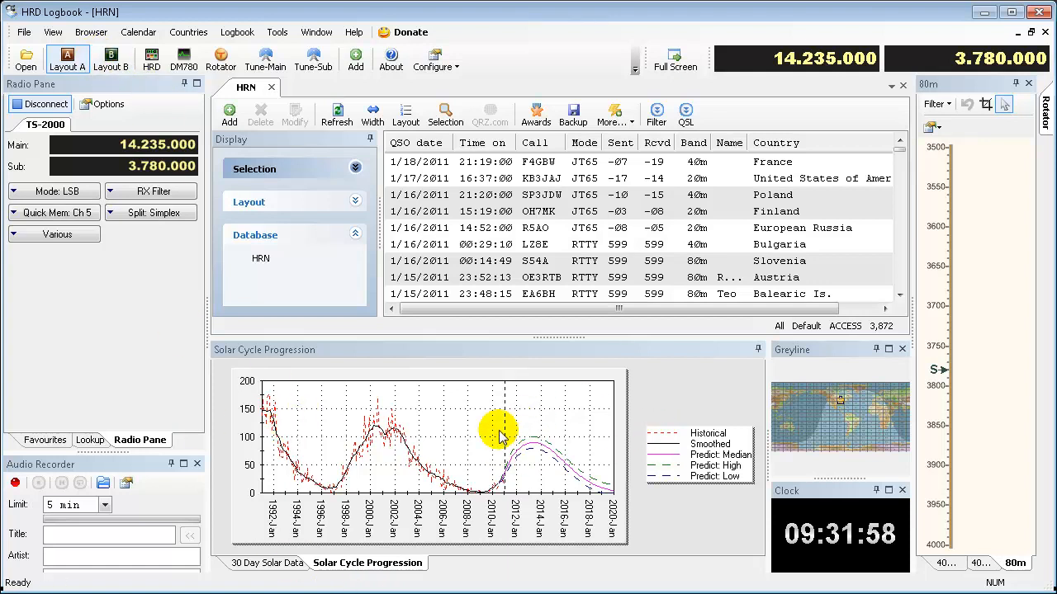
# - Show the DX Cluster display in the logbook workspace
pyautogui.click(53, 32)
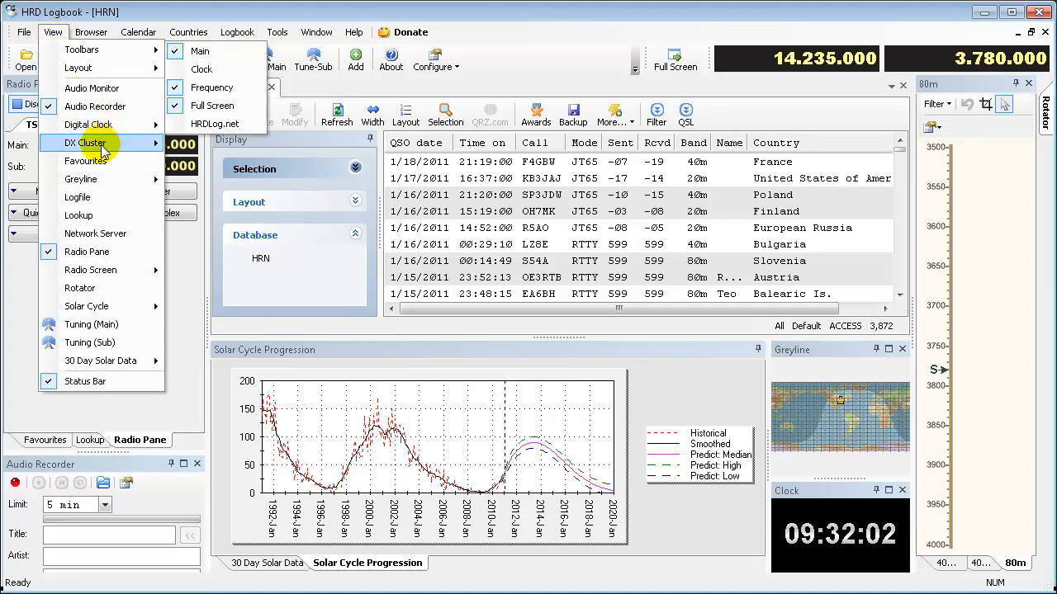
pyautogui.moveTo(102, 145)
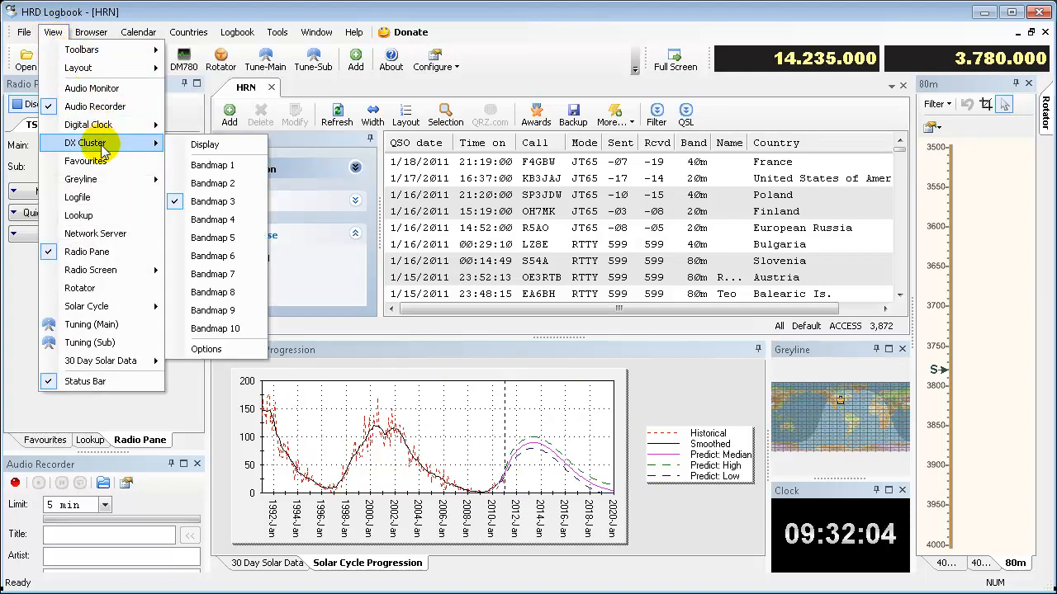
pyautogui.click(205, 144)
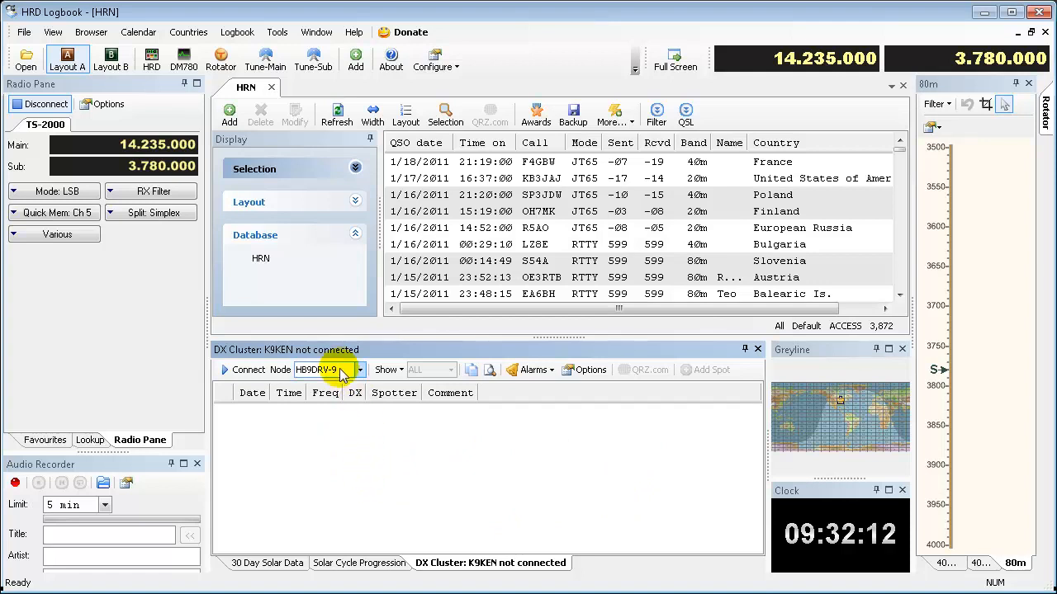
# - Open the DX Cluster options and enable Connect on startup in the connection settings
pyautogui.click(591, 370)
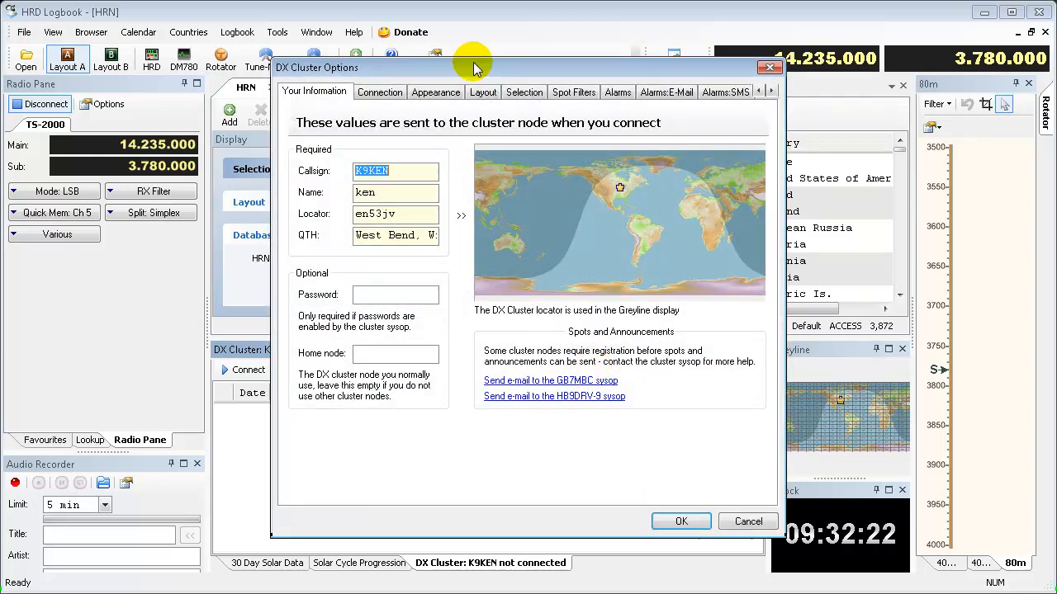
pyautogui.moveTo(473, 68); pyautogui.dragTo(448, 76)
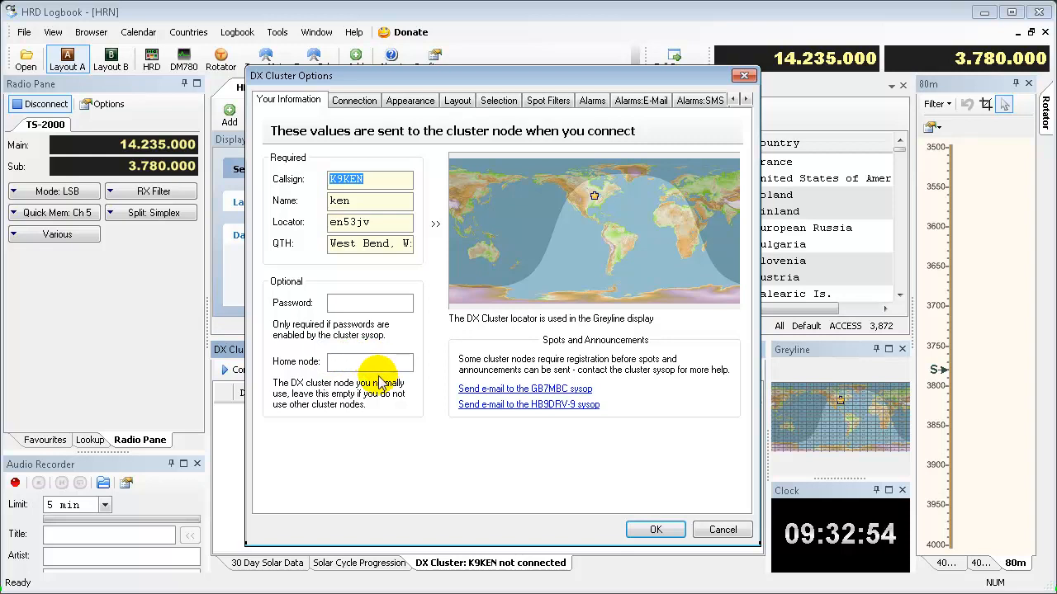
pyautogui.click(354, 100)
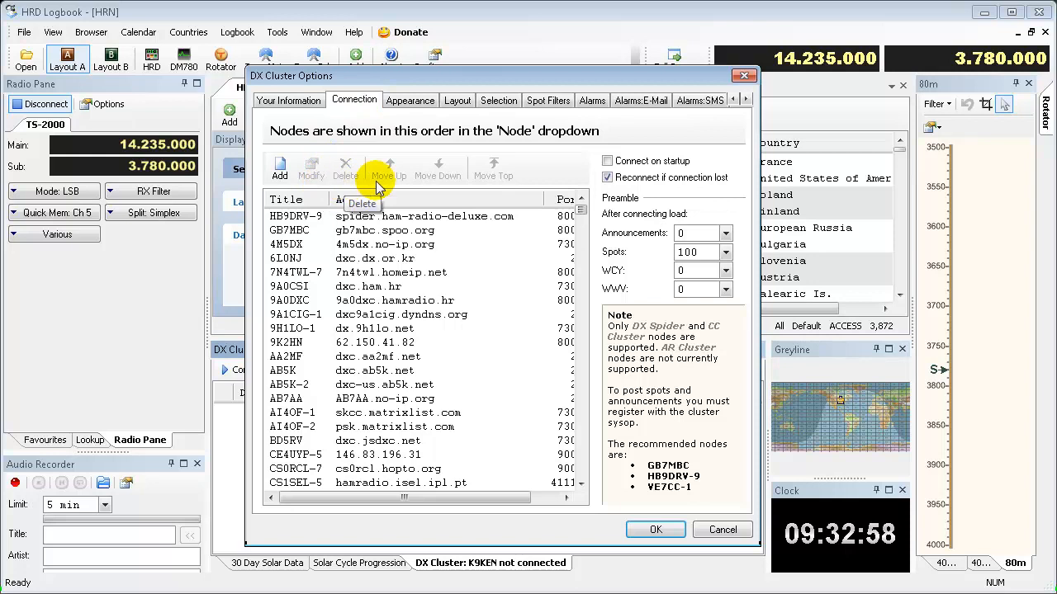
pyautogui.click(608, 162)
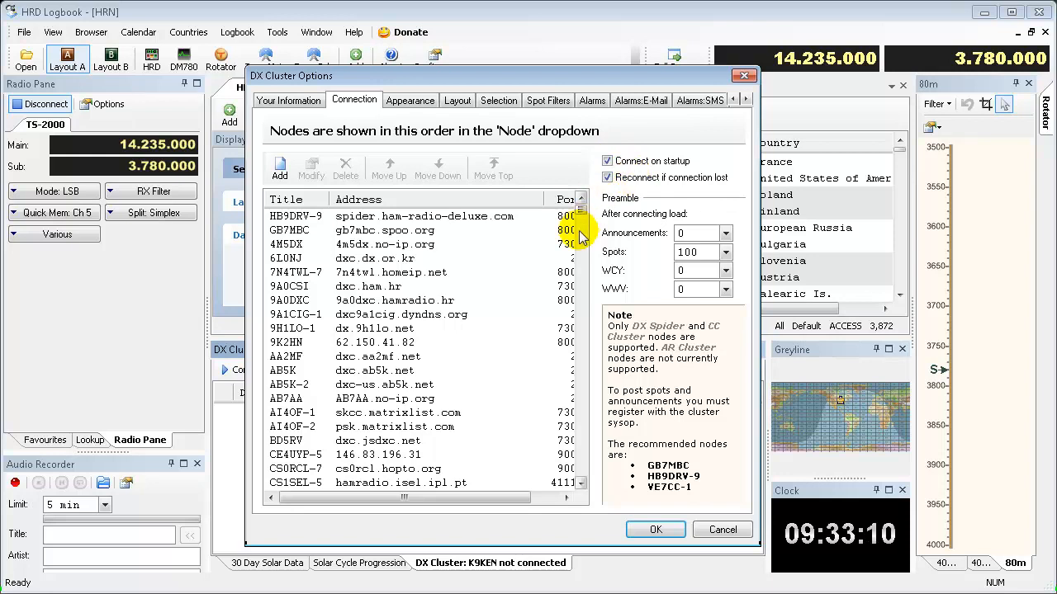
# - Add the Worked:Modes column to the spots display layout and remove it again
pyautogui.click(411, 103)
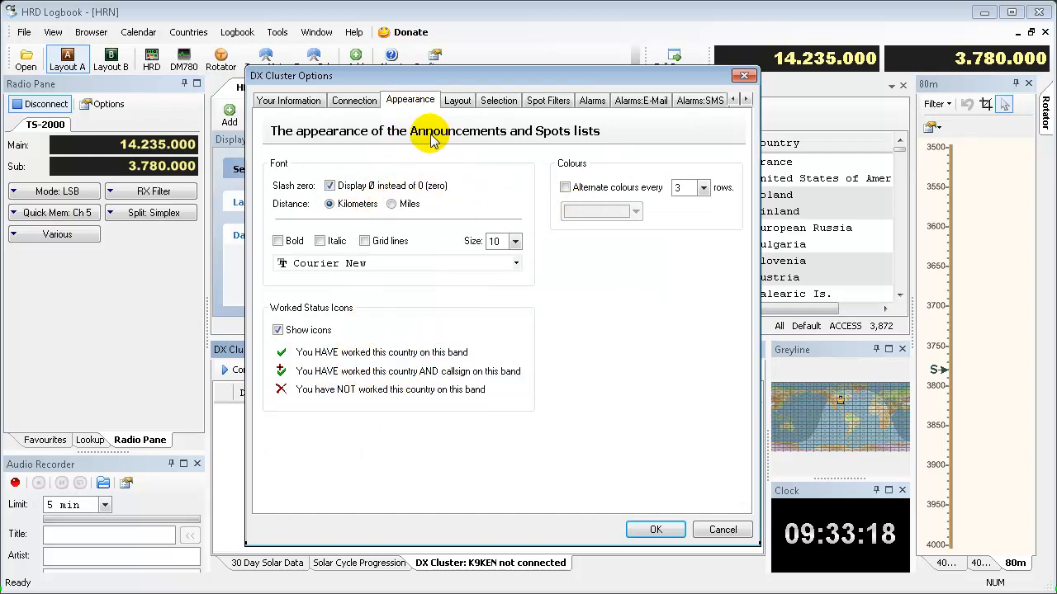
pyautogui.click(459, 109)
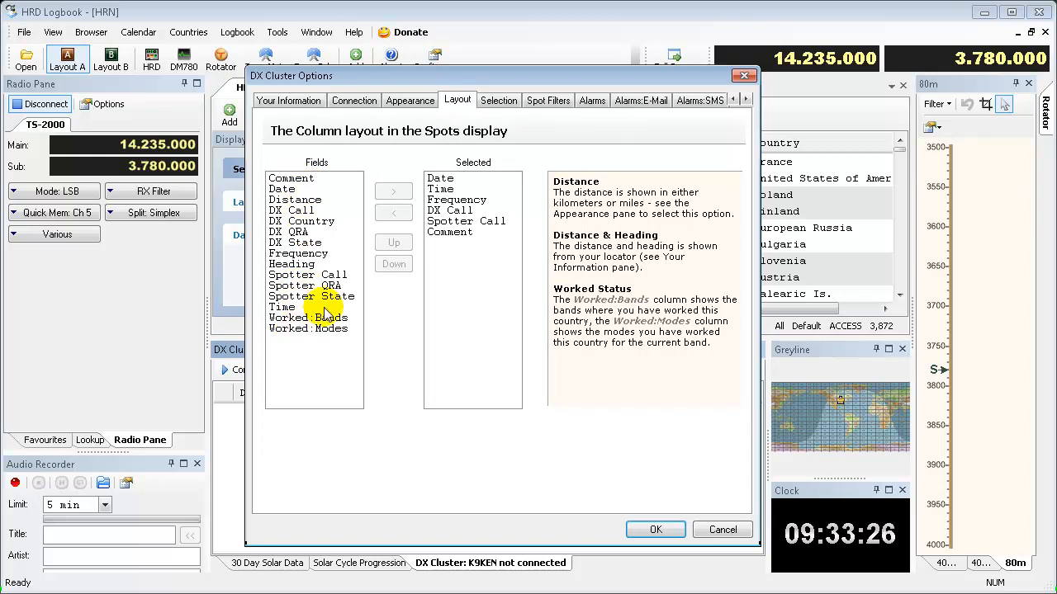
pyautogui.moveTo(464, 74); pyautogui.dragTo(540, 67)
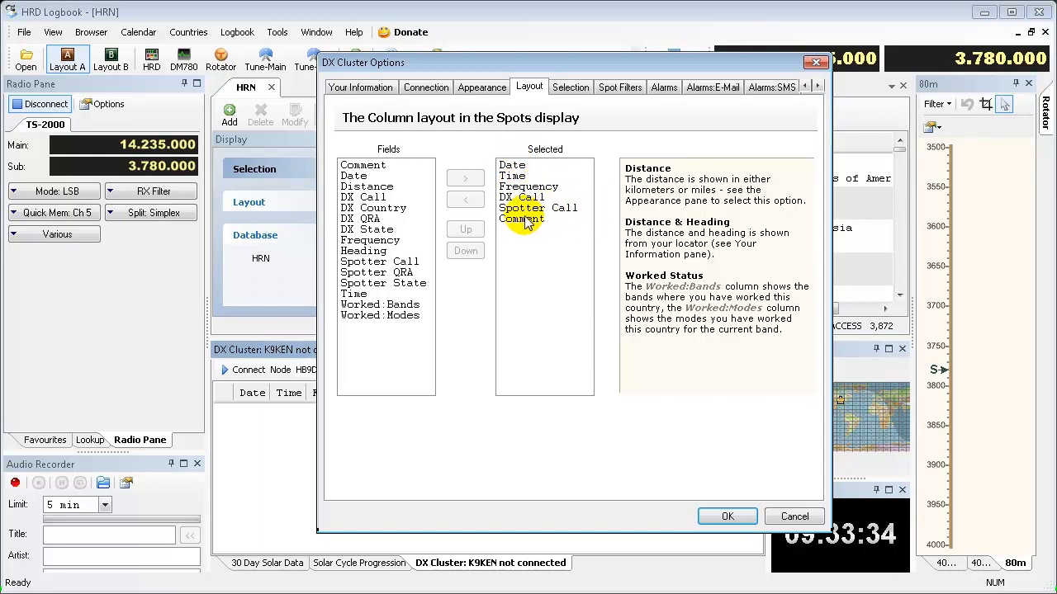
pyautogui.click(378, 317)
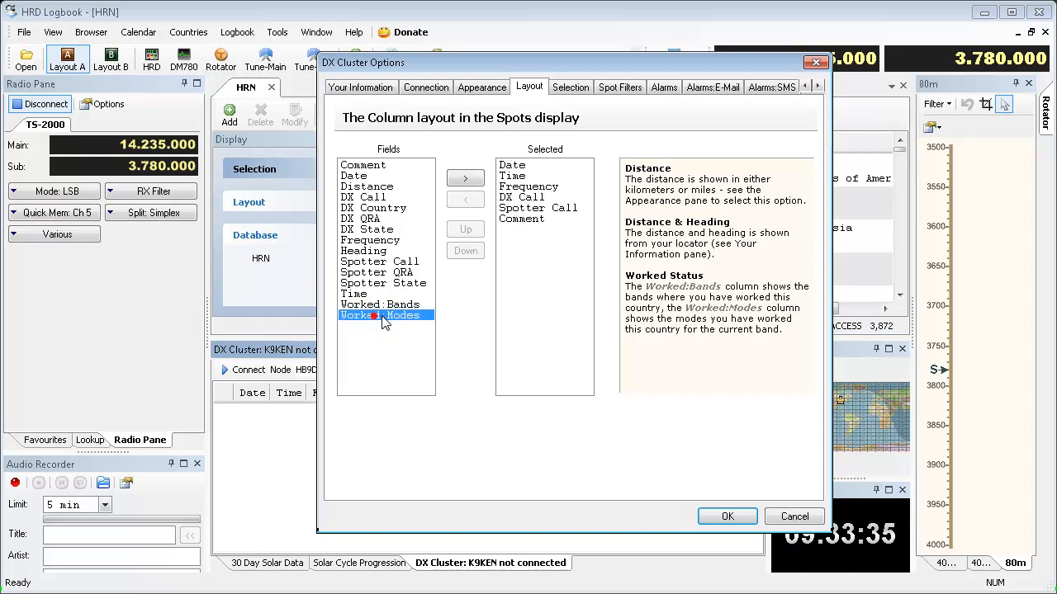
pyautogui.click(465, 179)
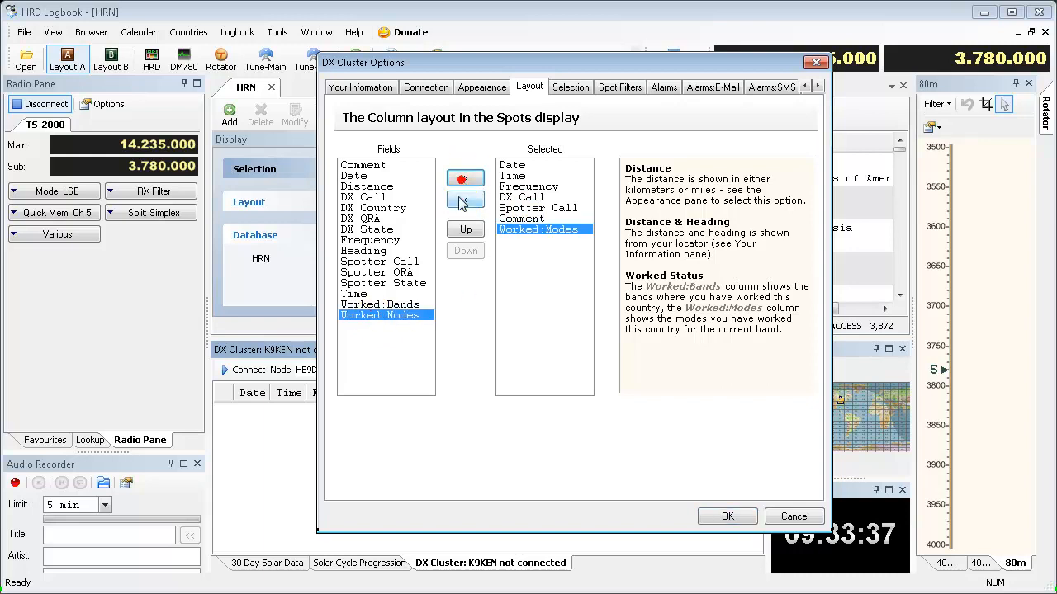
pyautogui.click(524, 230)
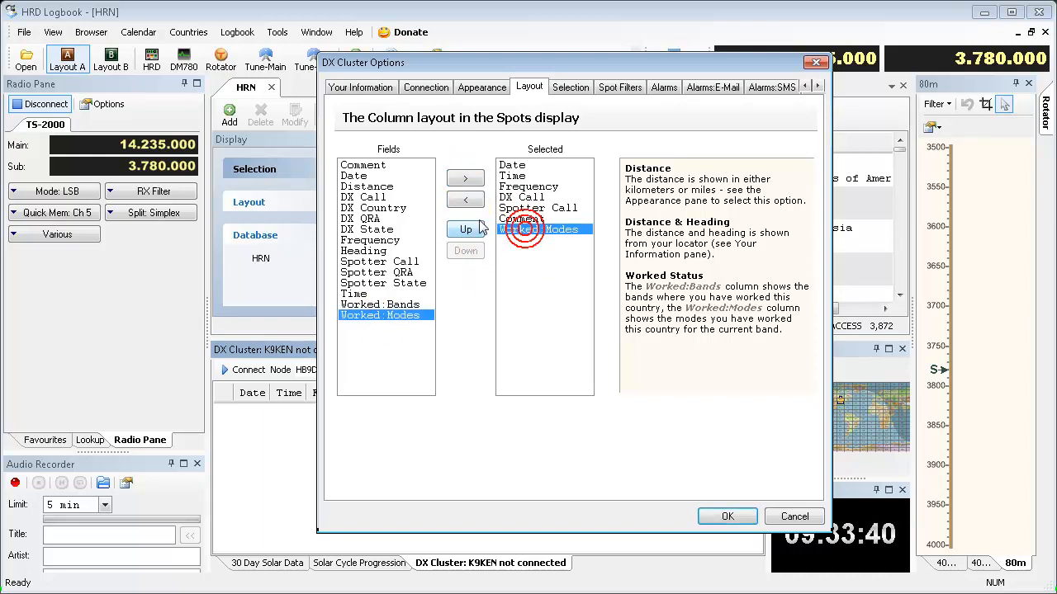
pyautogui.click(465, 199)
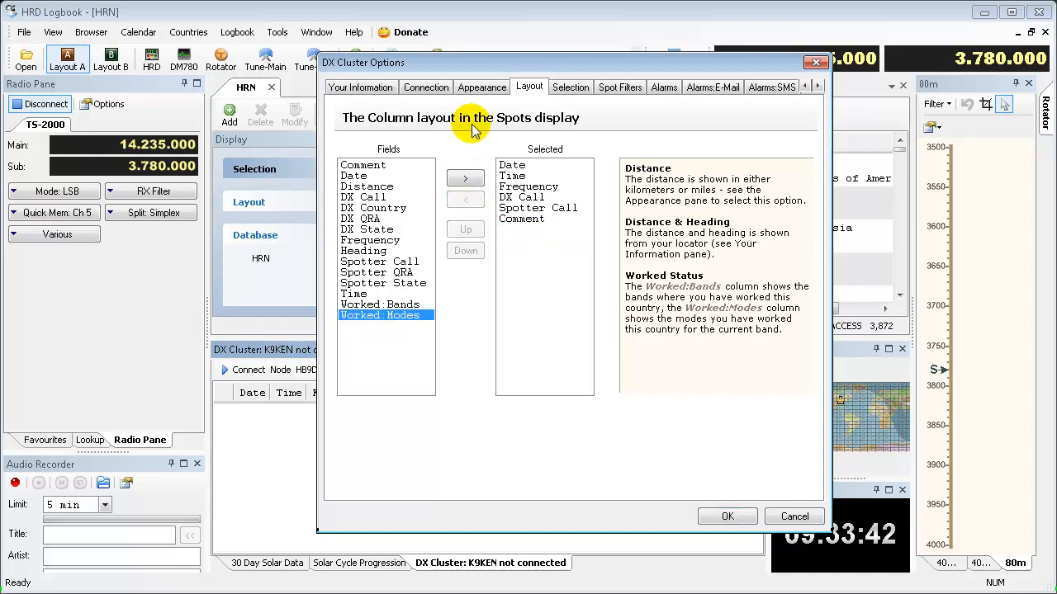
# - Review the spot selection and spot filter settings, and enable the HB9DRV alarm definition
pyautogui.click(570, 86)
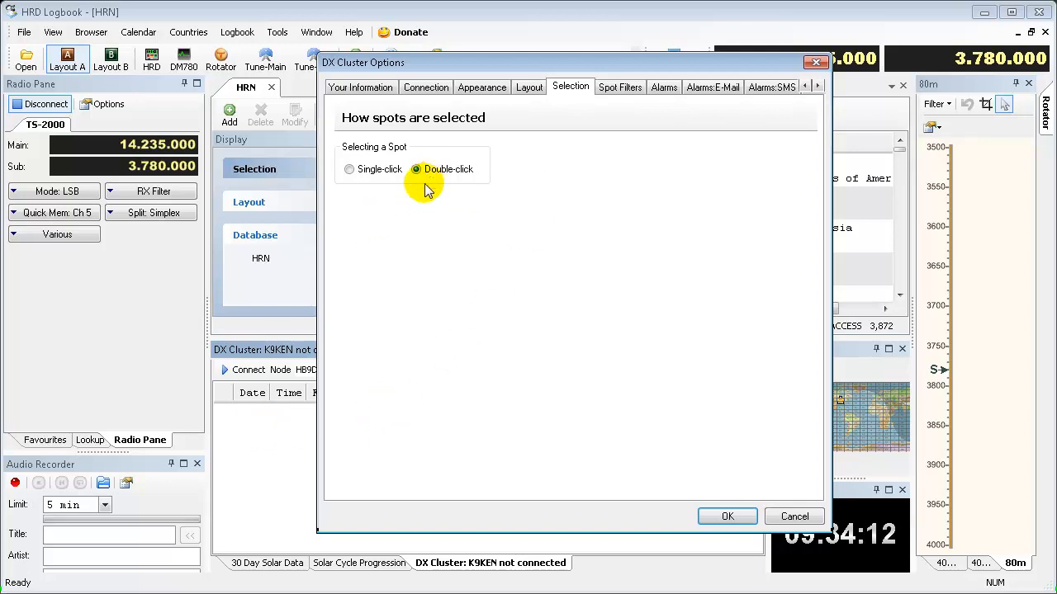
pyautogui.click(621, 91)
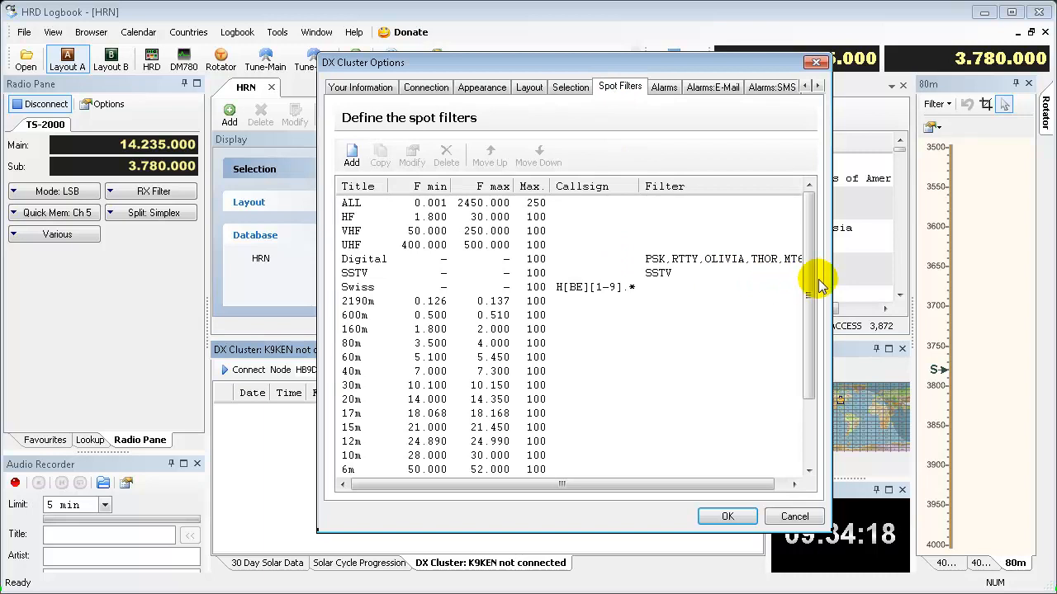
pyautogui.moveTo(811, 286); pyautogui.dragTo(815, 256)
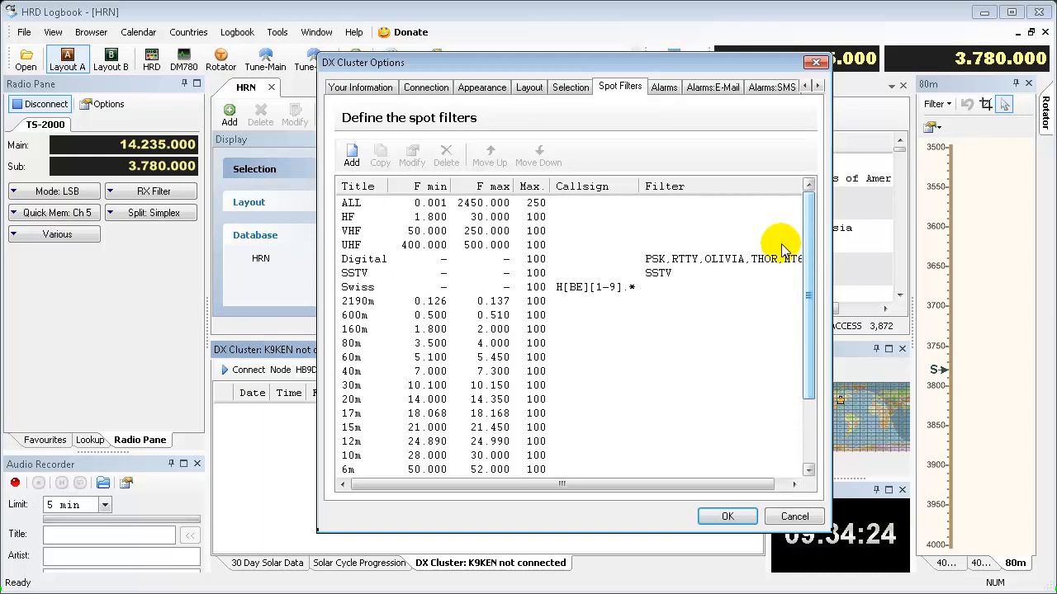
pyautogui.click(661, 87)
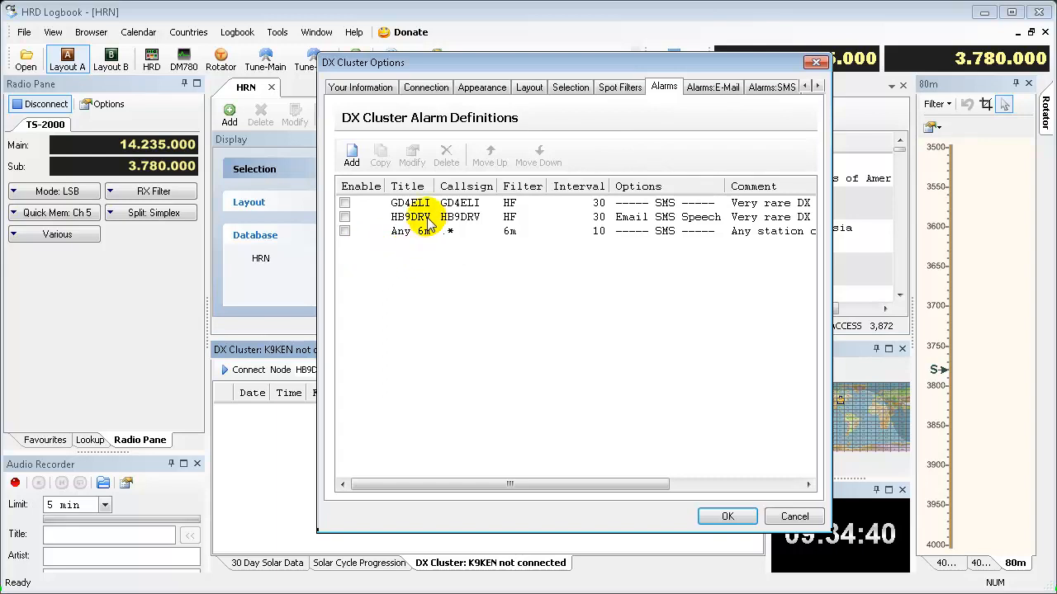
pyautogui.click(344, 217)
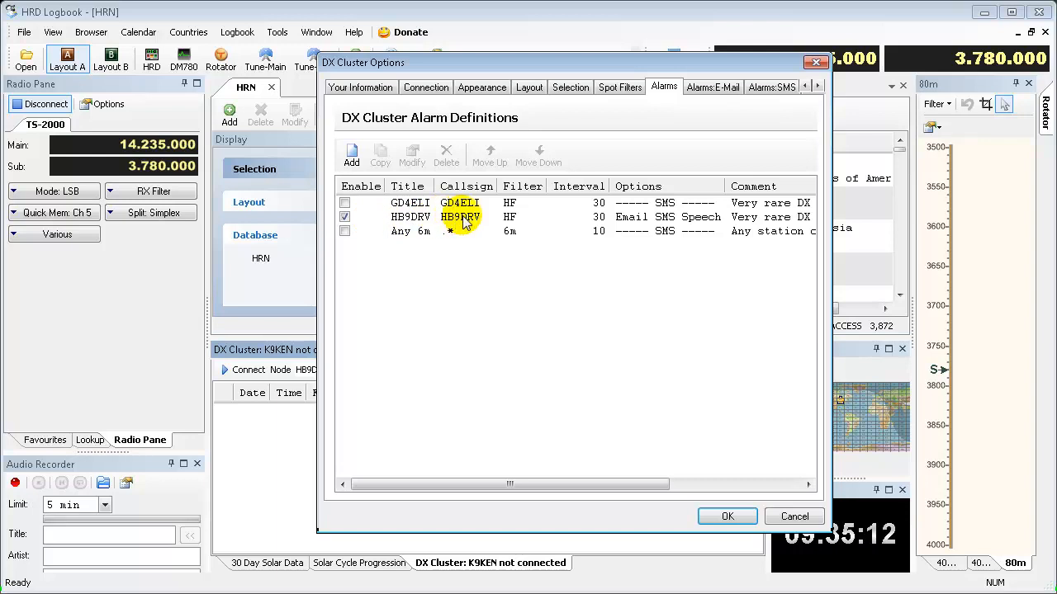
# - Examine the e-mail alarm configuration and the mobile phone port choices for SMS alarms
pyautogui.click(715, 89)
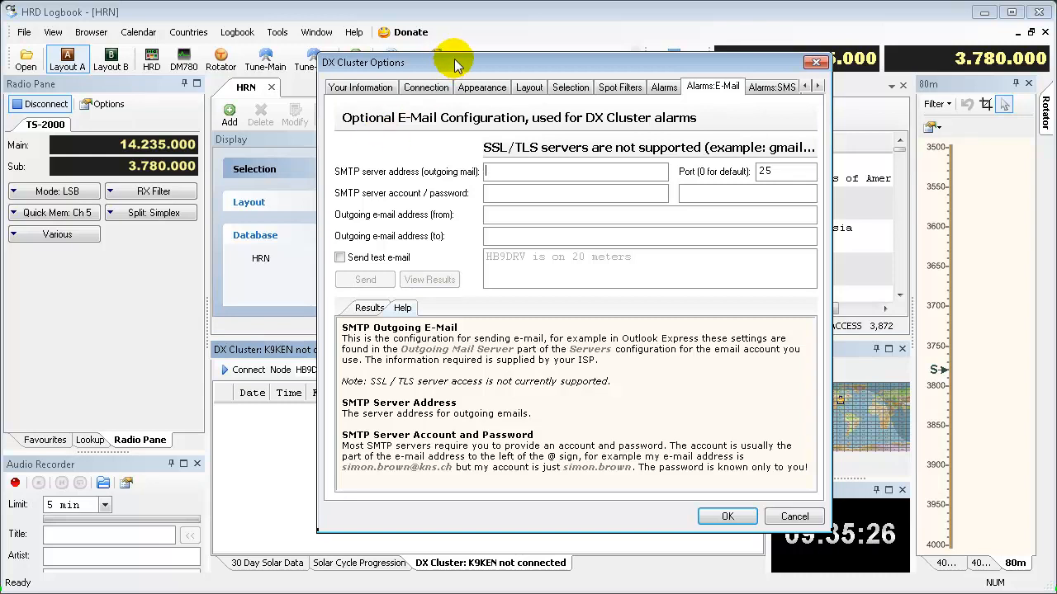
pyautogui.moveTo(450, 63); pyautogui.dragTo(454, 35)
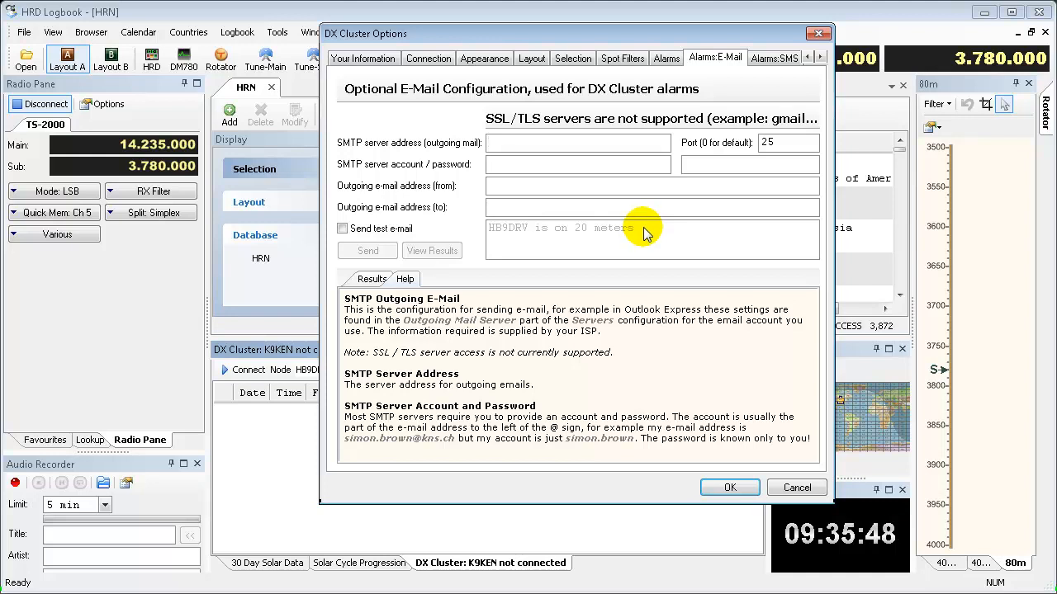
pyautogui.click(768, 63)
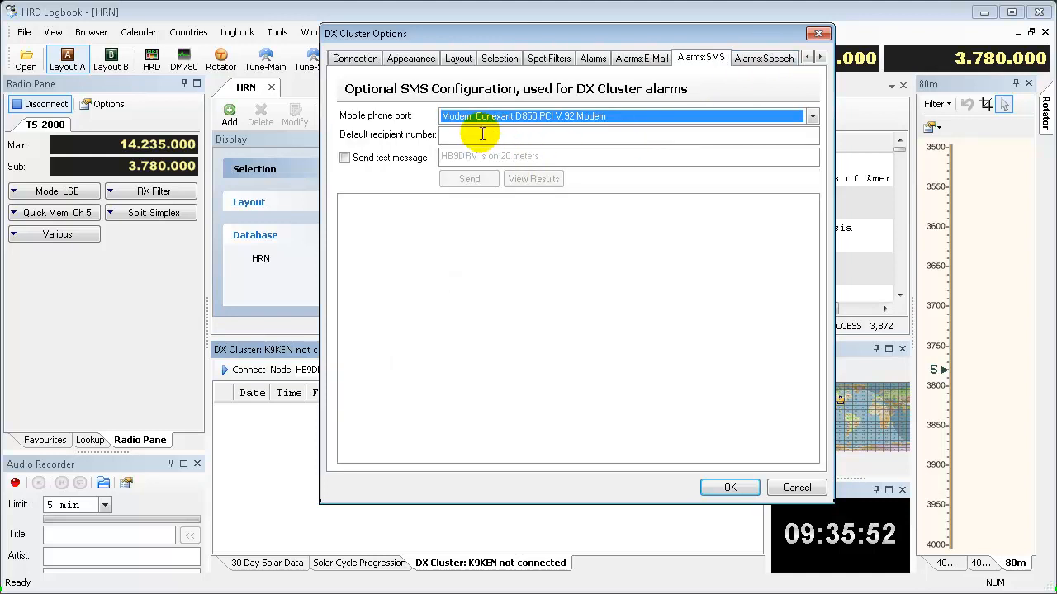
pyautogui.click(812, 117)
pyautogui.click(746, 118)
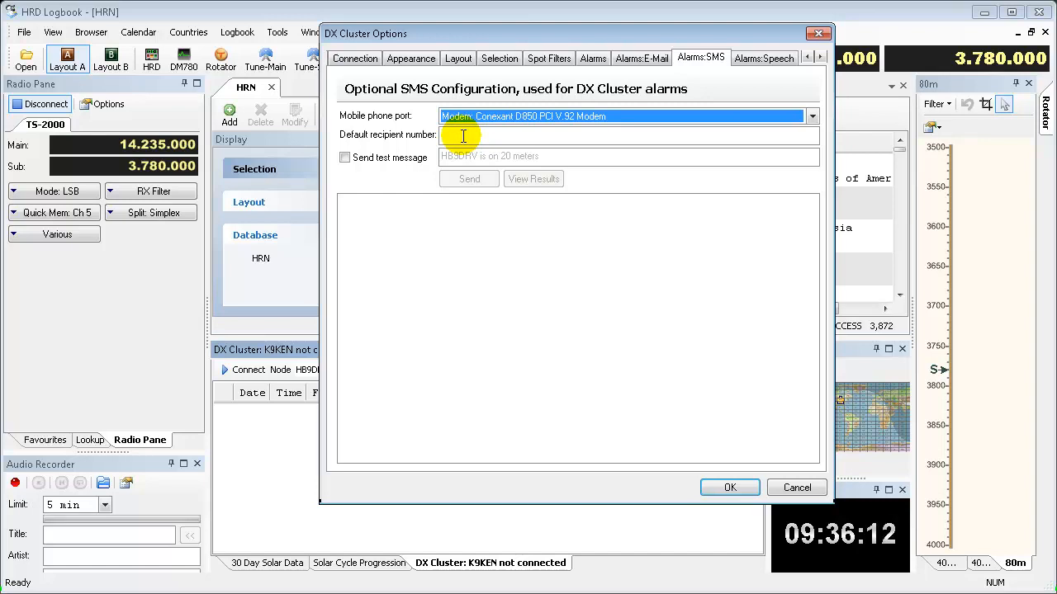
# - Play the text-to-speech test message for the alarms and accept the DX Cluster options
pyautogui.click(751, 64)
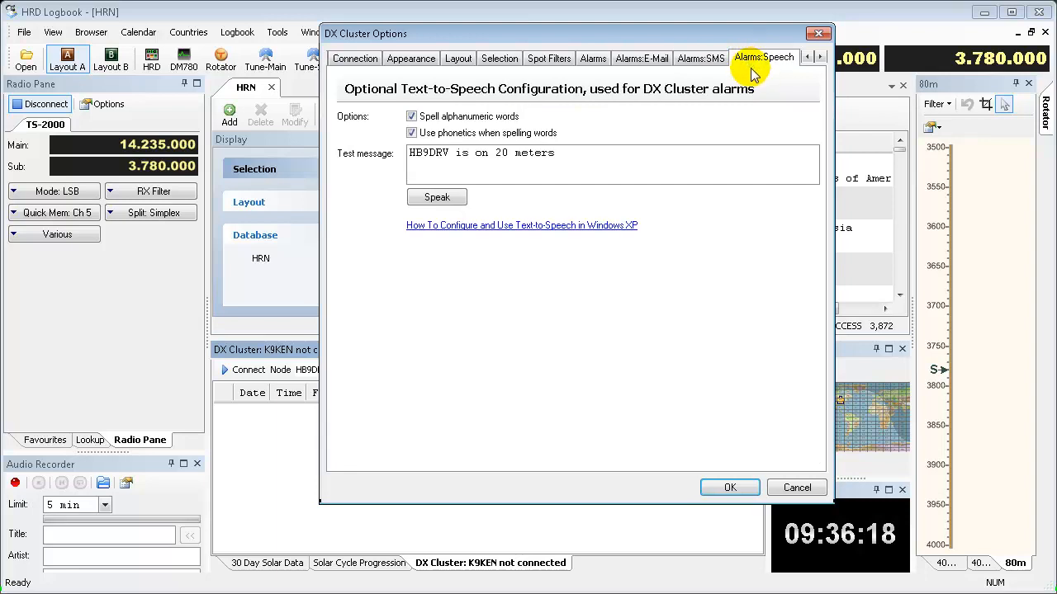
pyautogui.doubleClick(426, 157)
pyautogui.click(438, 198)
pyautogui.click(442, 203)
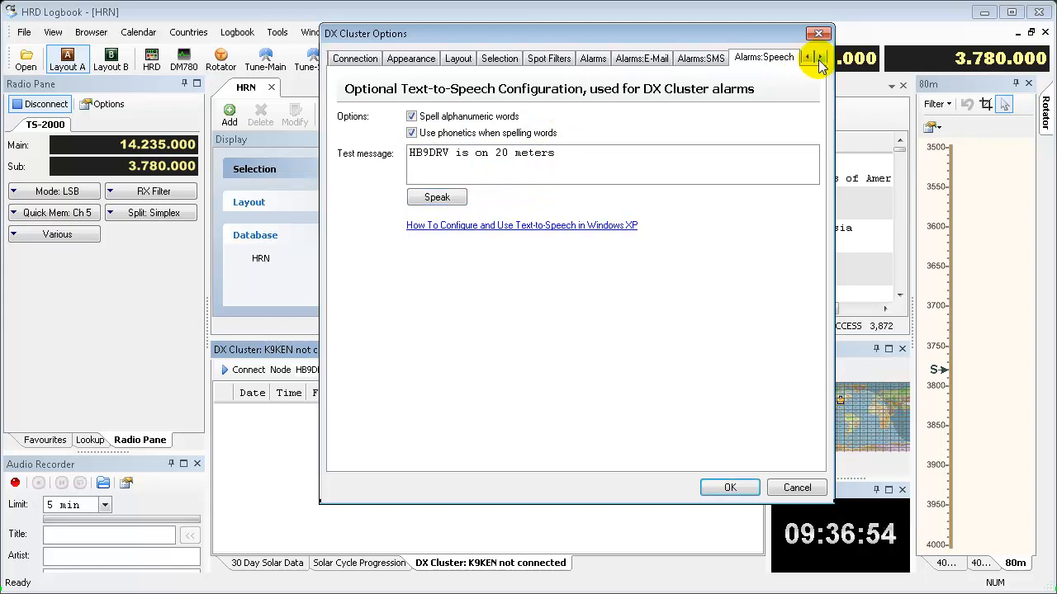
pyautogui.click(472, 272)
pyautogui.click(730, 487)
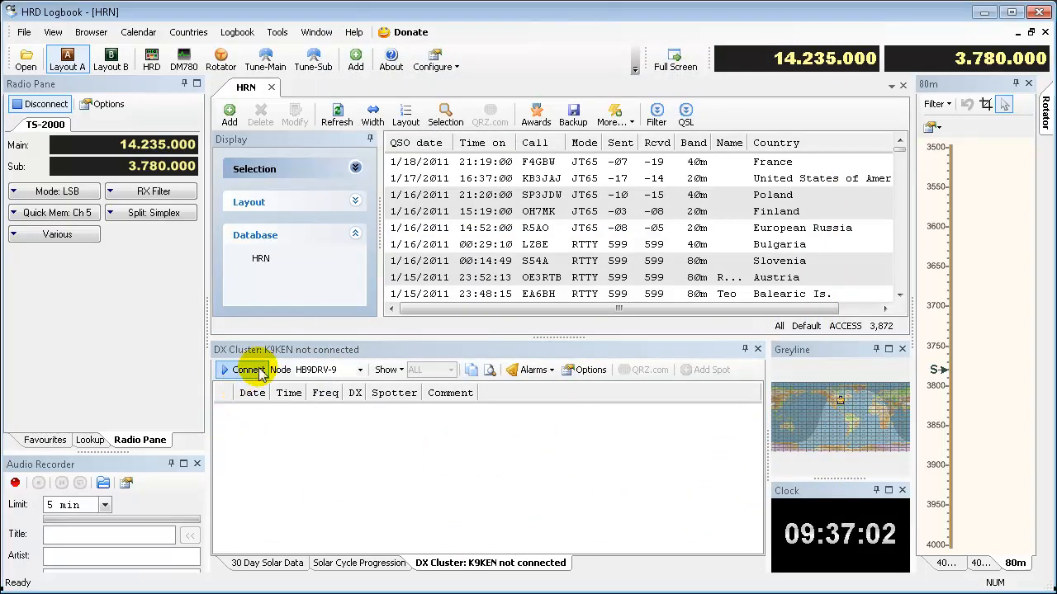
# - Choose HB9DRV-9 as the cluster node and connect to it
pyautogui.click(360, 372)
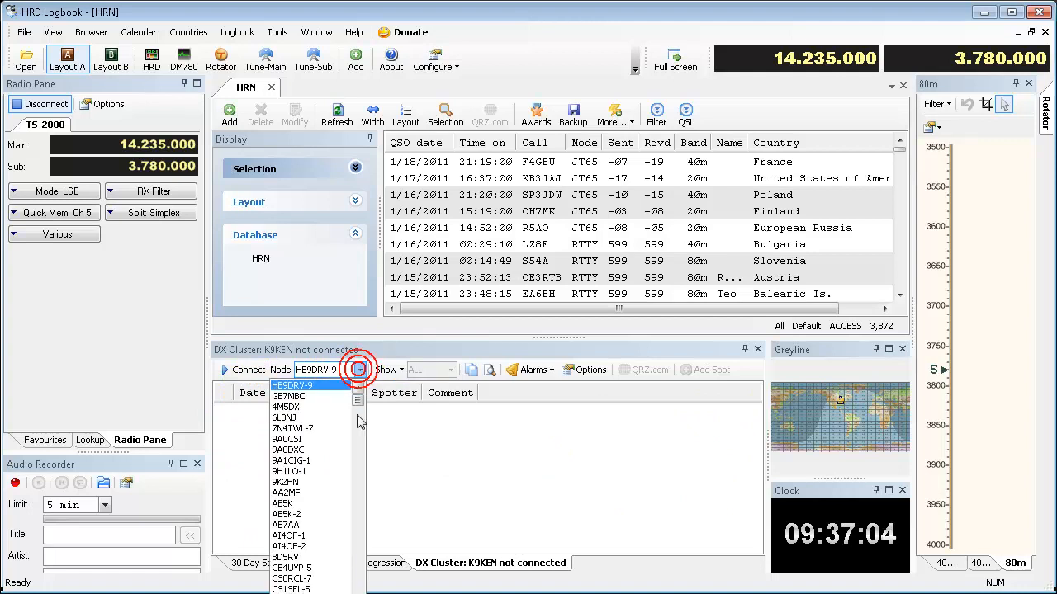
pyautogui.moveTo(359, 396)
pyautogui.mouseDown()
pyautogui.moveTo(360, 593)
pyautogui.moveTo(359, 395)
pyautogui.mouseUp()
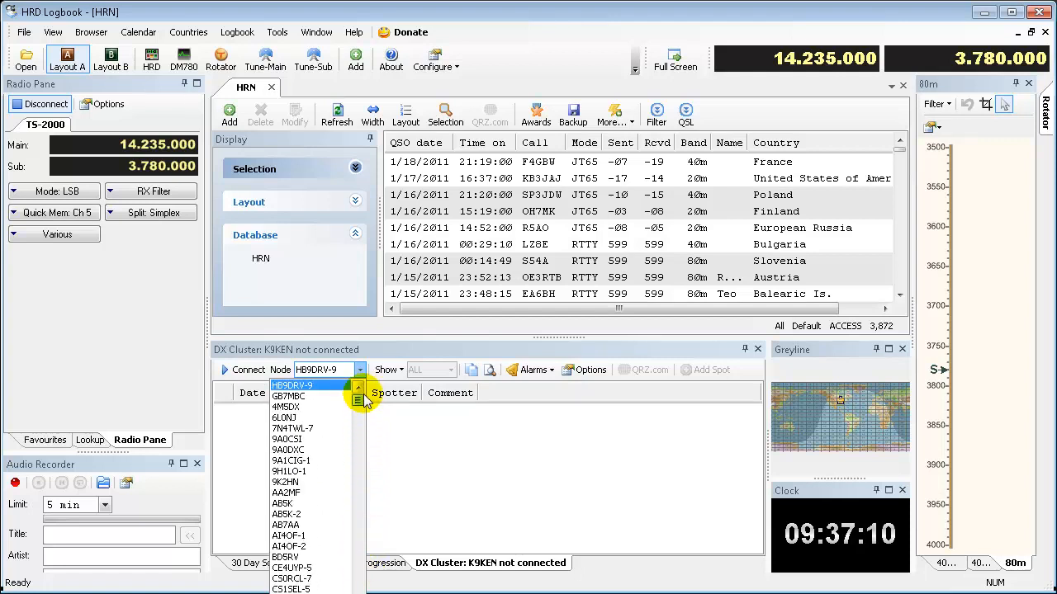
pyautogui.click(304, 385)
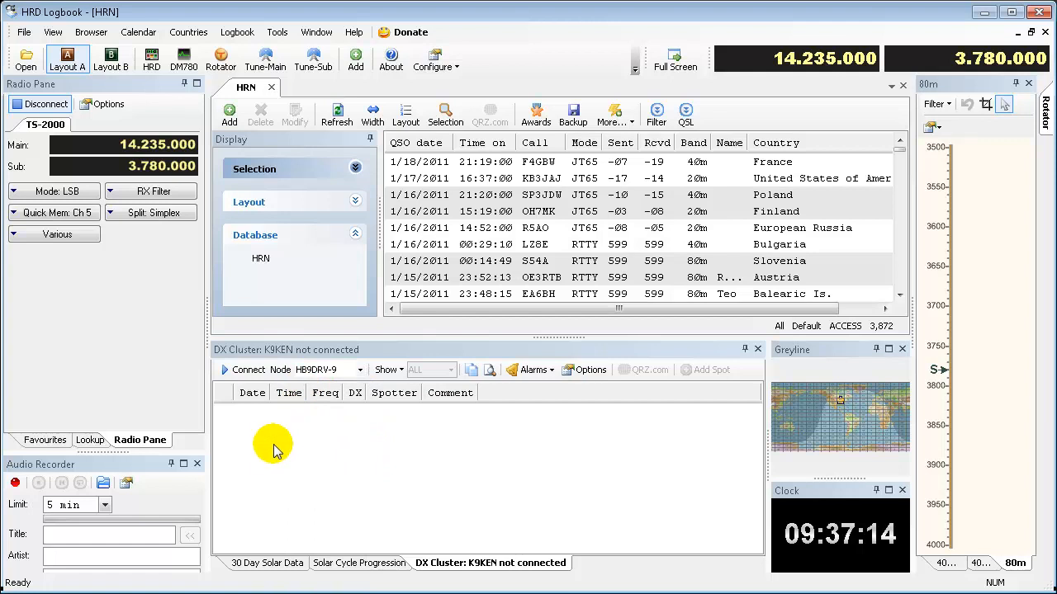
pyautogui.click(241, 370)
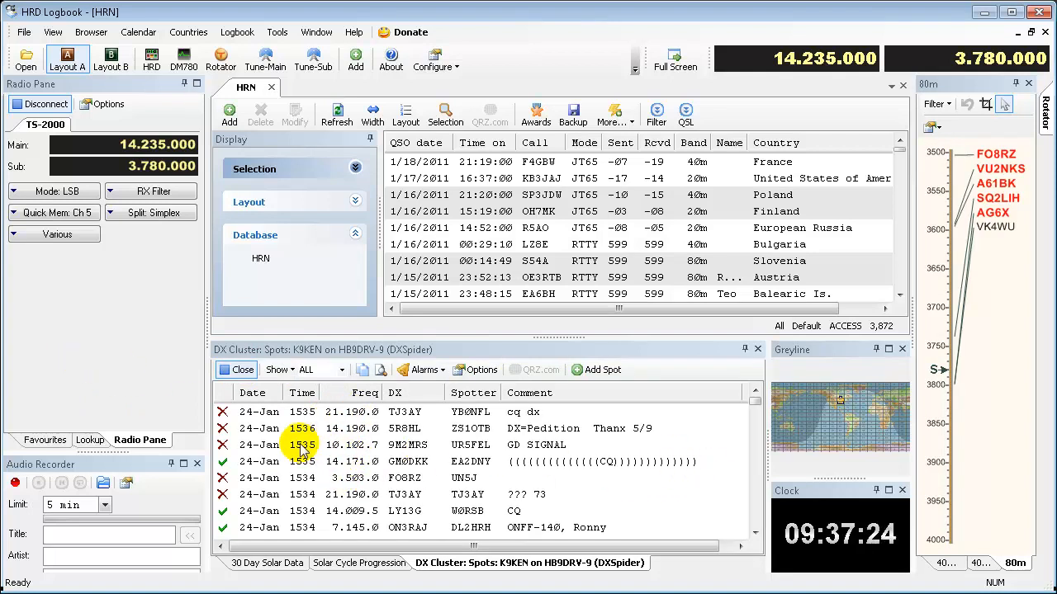
# - Tune the radio to the cluster spot at 3.503.0
pyautogui.click(270, 429)
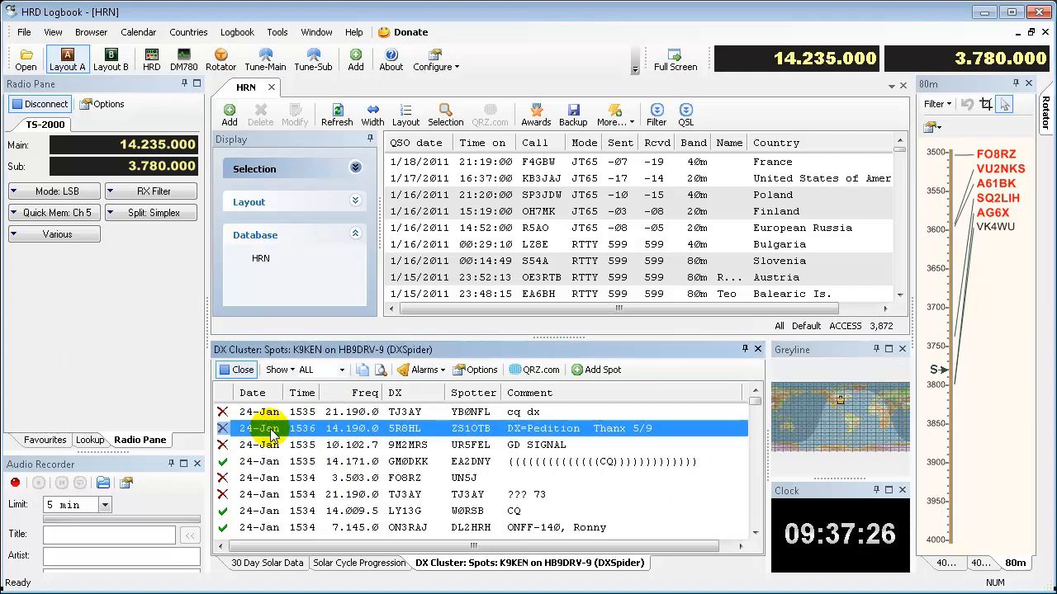
pyautogui.click(266, 479)
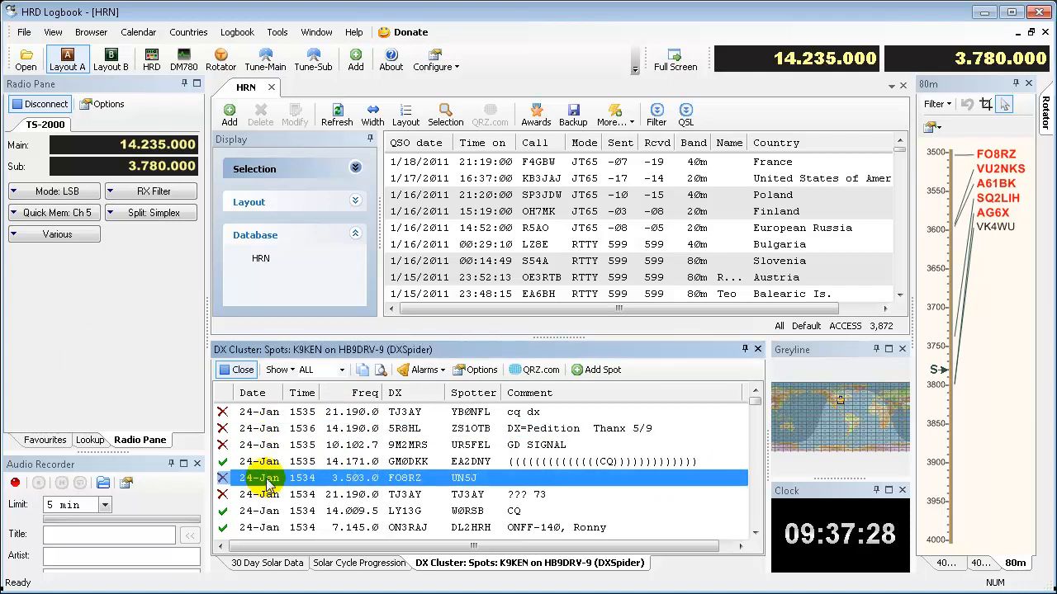
pyautogui.doubleClick(266, 480)
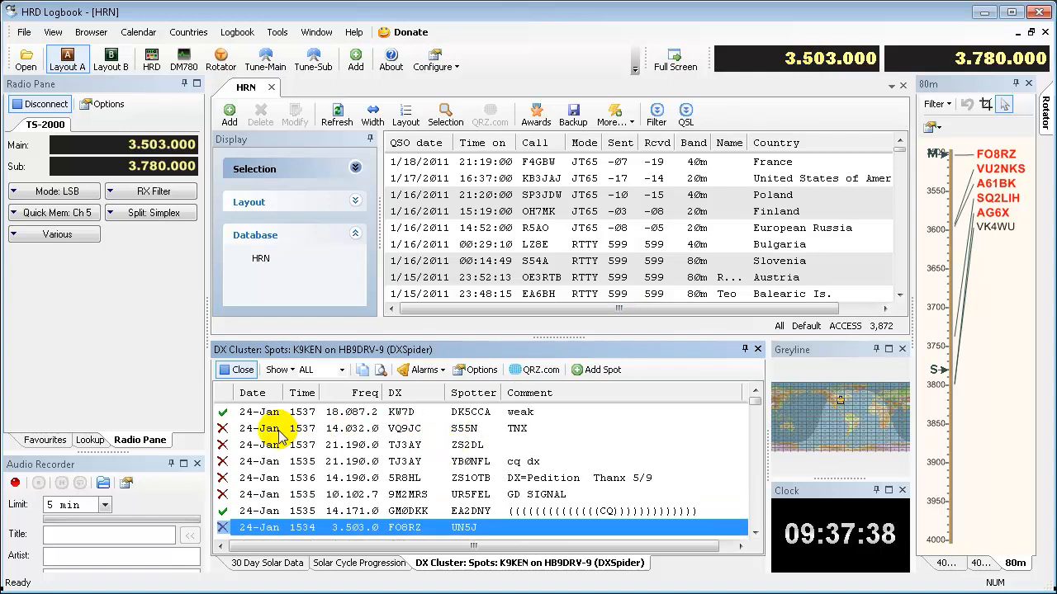
# - Select the 18.087.2 cluster spot, bring up the callsign Lookup pane, and expand its Country and Details sections
pyautogui.click(224, 417)
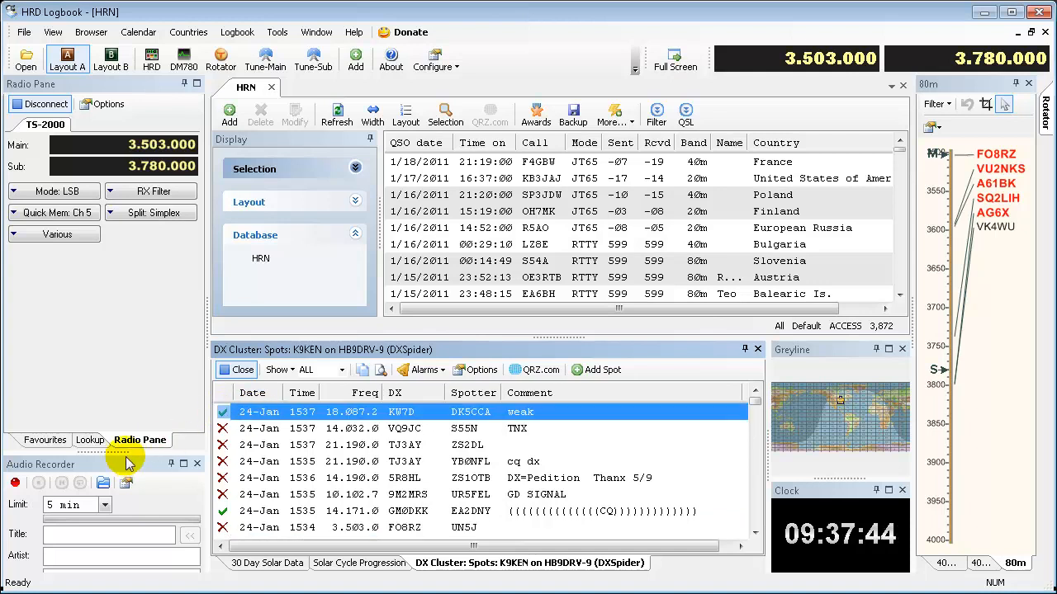
pyautogui.click(90, 440)
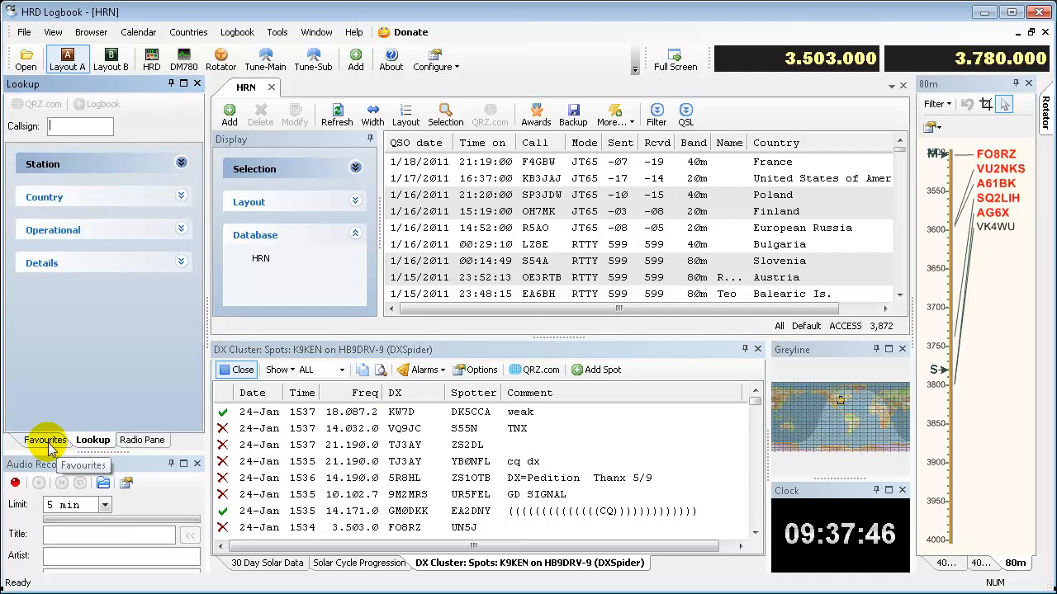
pyautogui.click(183, 200)
pyautogui.click(181, 308)
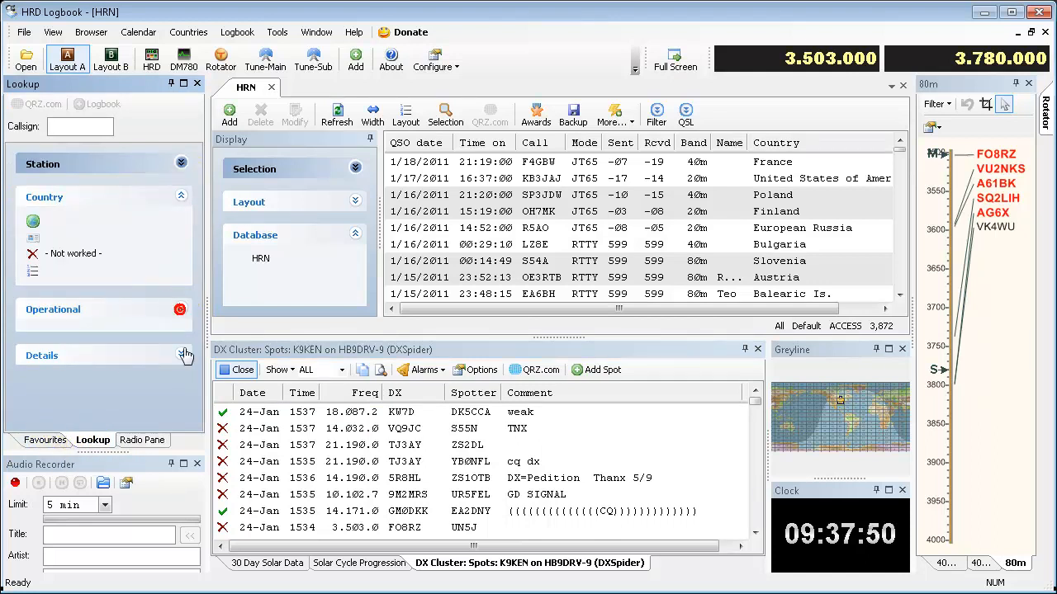
pyautogui.click(181, 354)
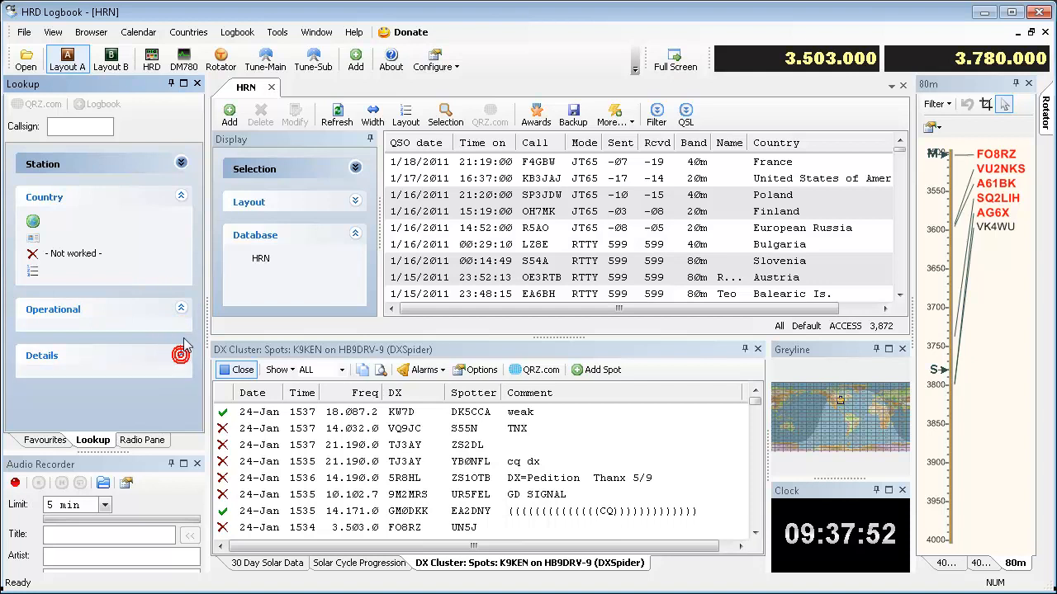
pyautogui.click(181, 309)
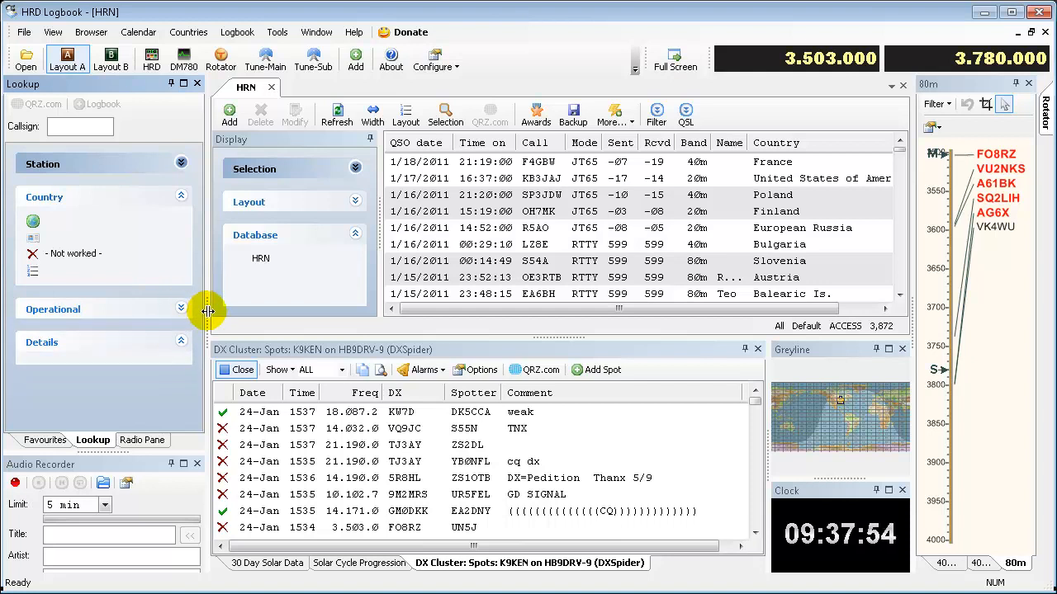
# - Look up the callsign of the 18.087.2 cluster spot and review its station, country, operational and details information
pyautogui.click(308, 412)
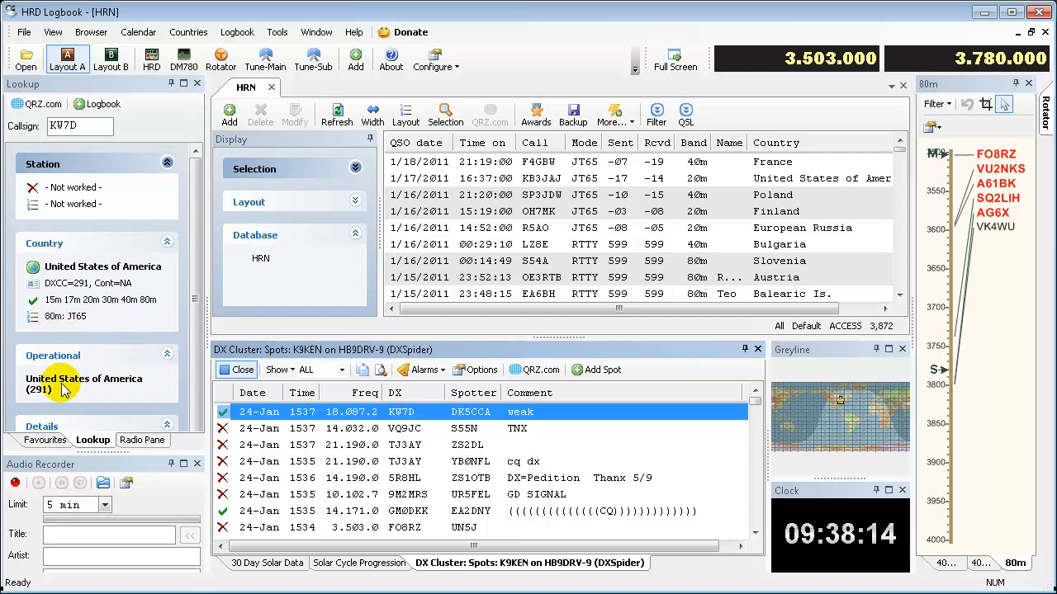
pyautogui.click(196, 316)
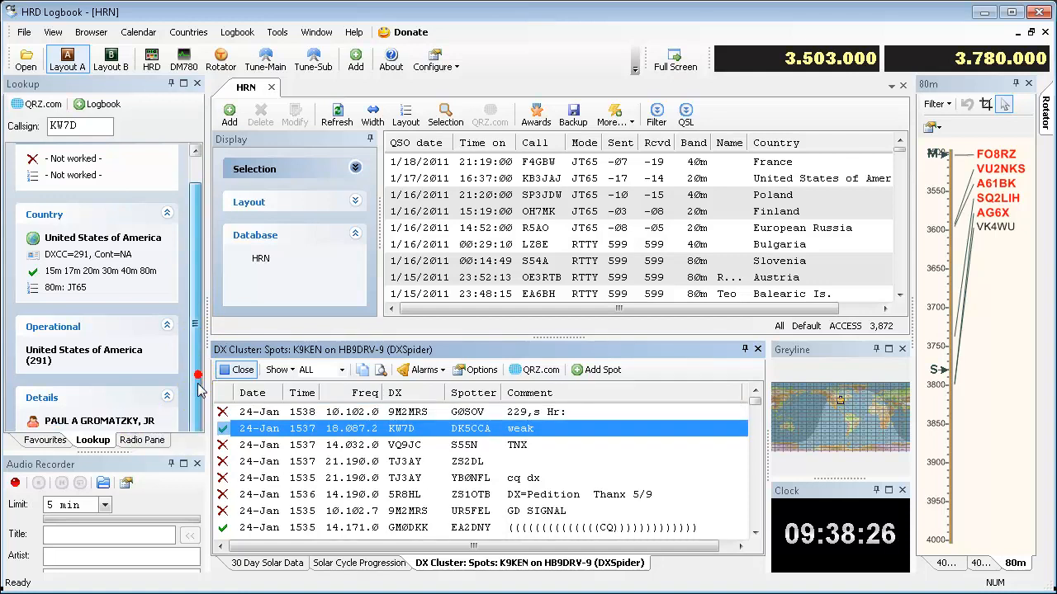
pyautogui.scroll(2, 198, 388)
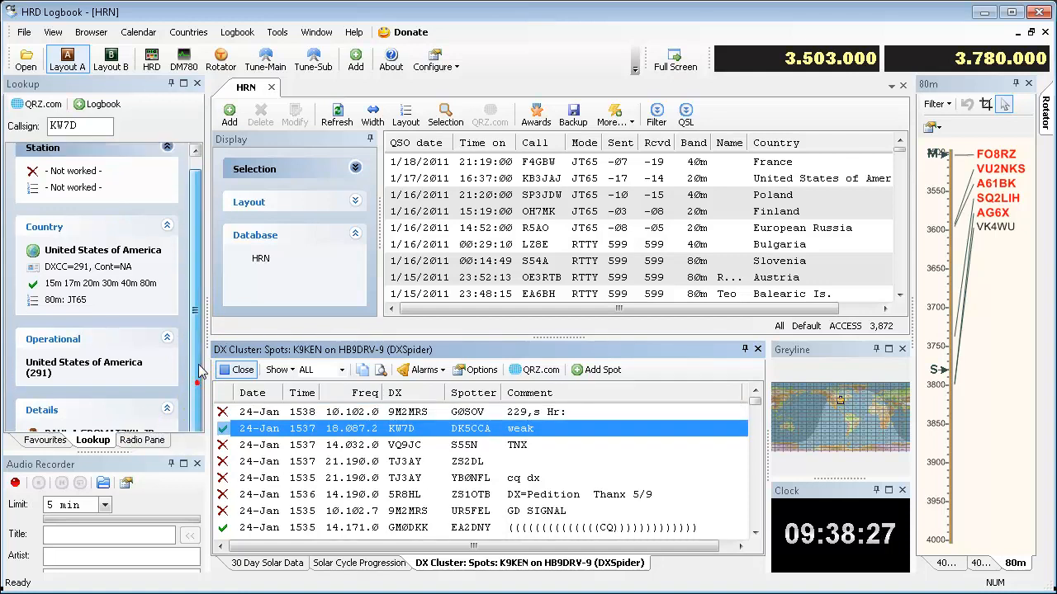
# - Tune the radio to the 21.190.0 cluster spot with the comment "cq dx" and look up its callsign
pyautogui.click(251, 481)
pyautogui.doubleClick(252, 482)
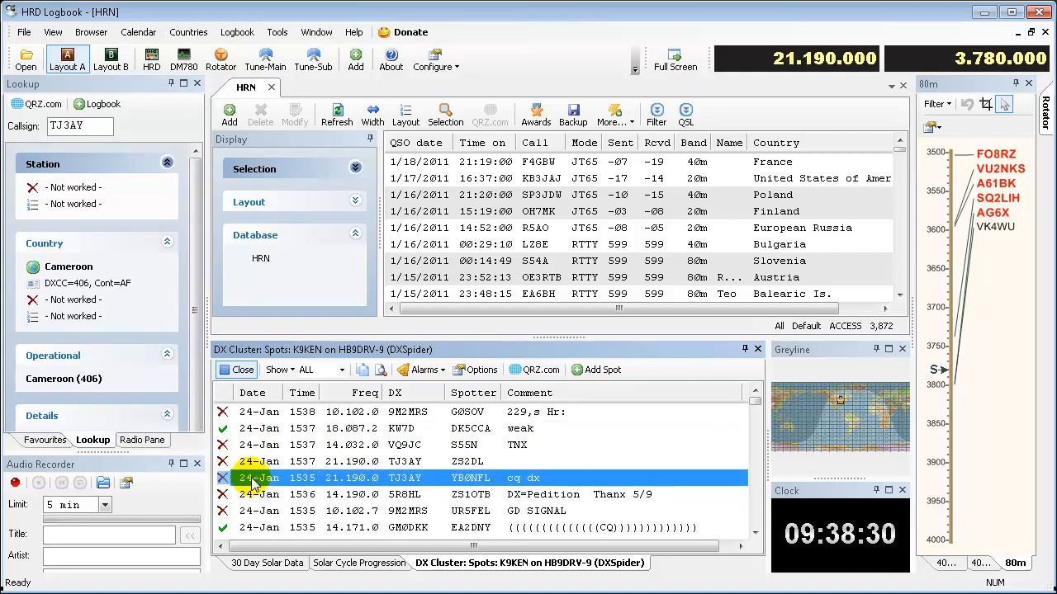